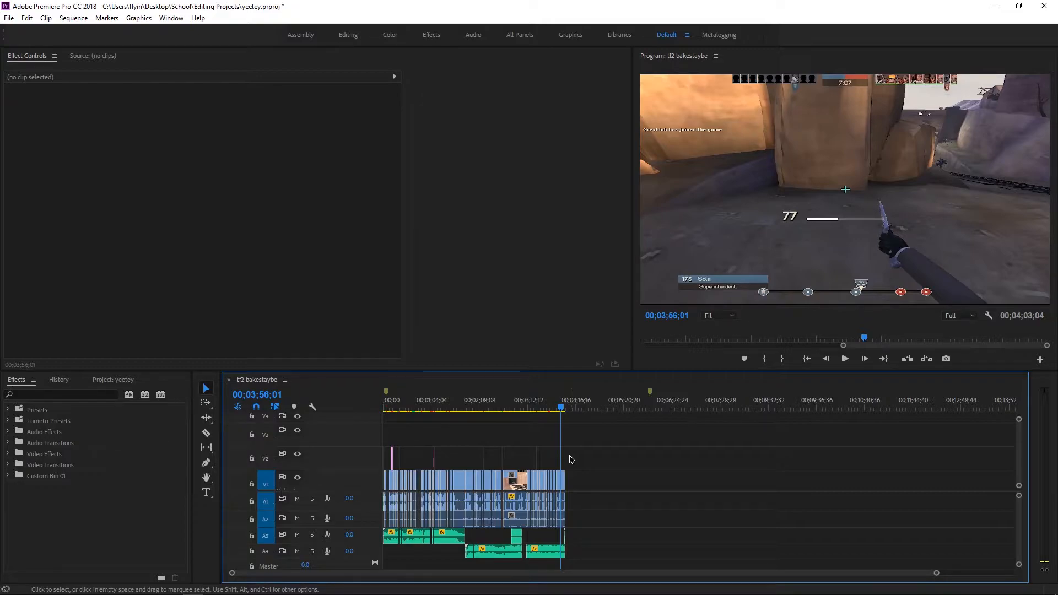
Play the sequence from about 00;03;56;01 to its end to review the last gameplay clip.
scroll(559, 477, "up", 10)
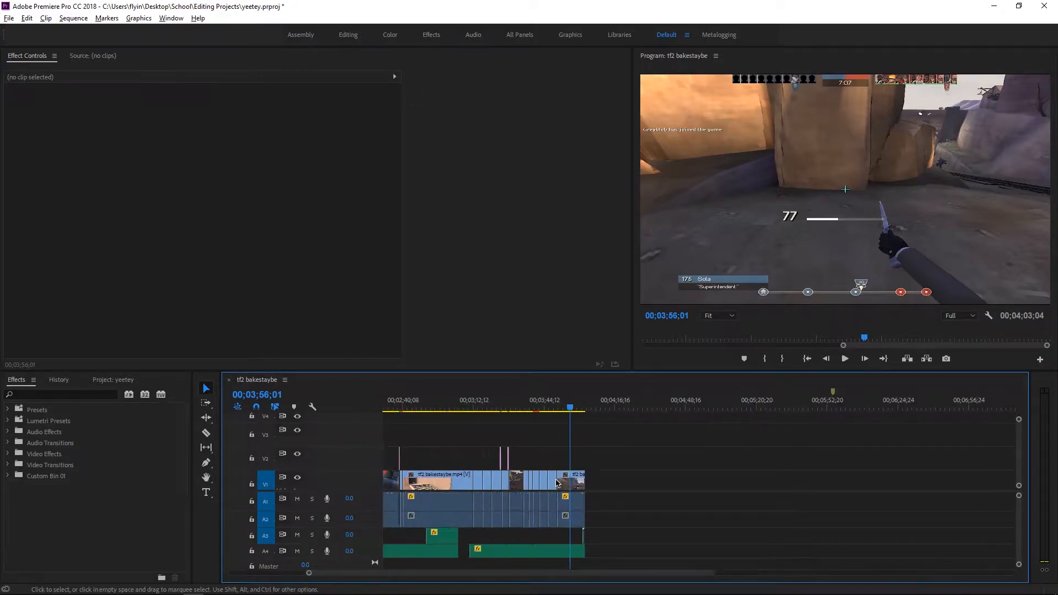
key("alt")
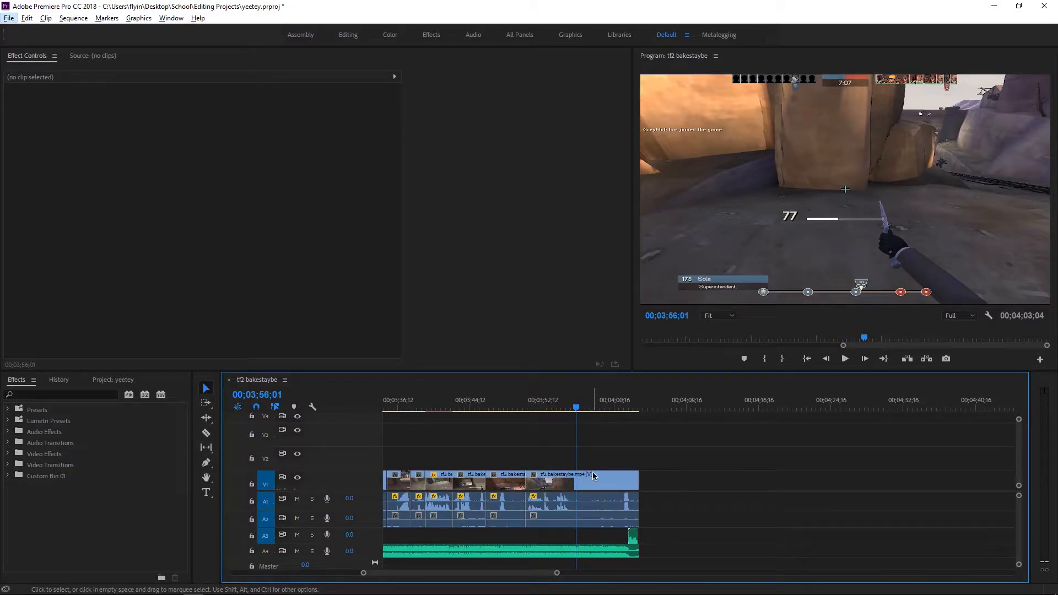
key("alt+space")
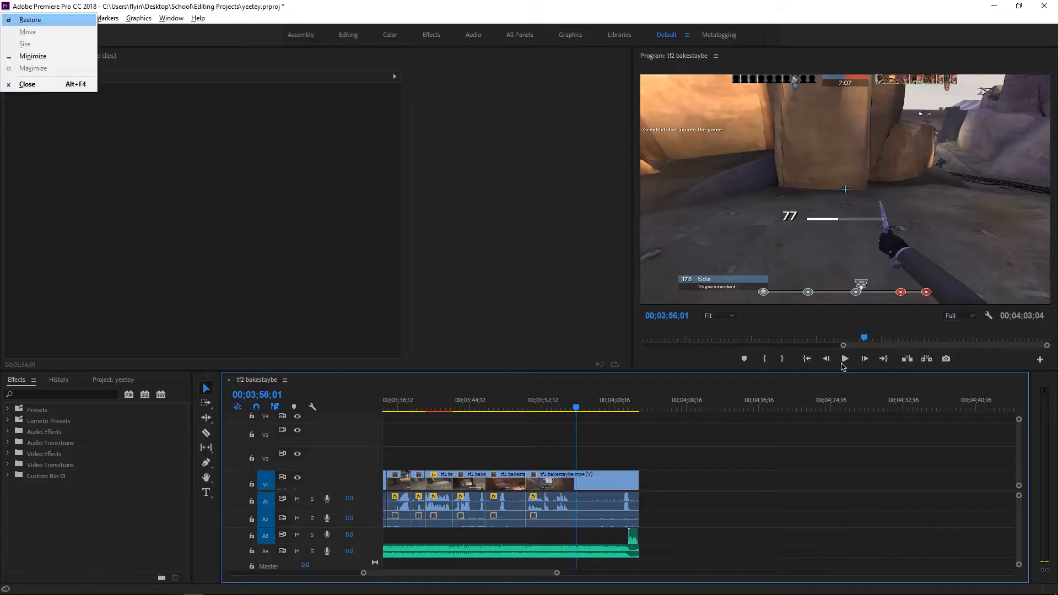
left_click(577, 415)
key("space")
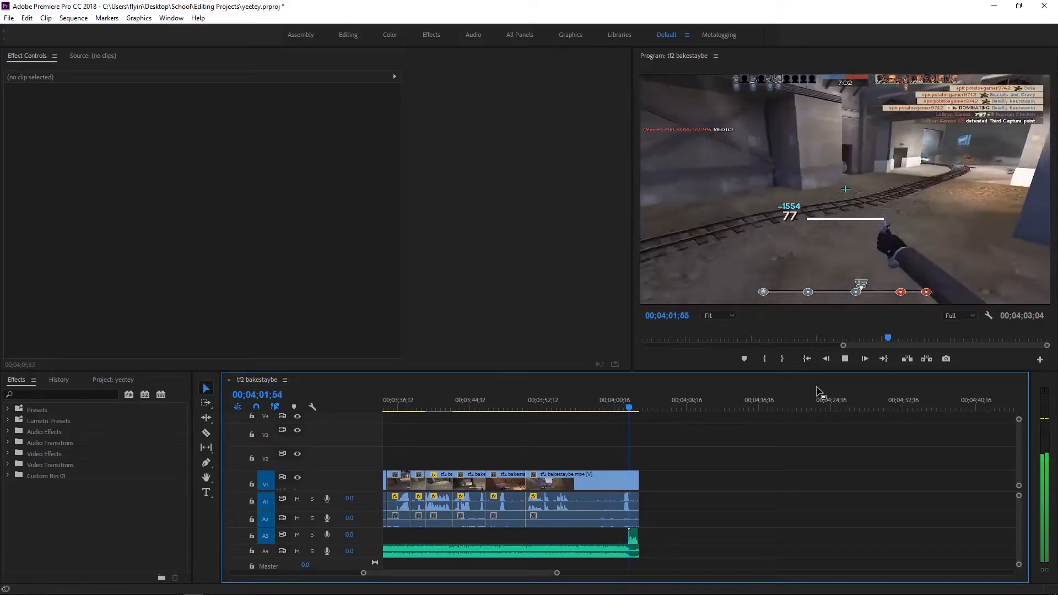
key("space")
key("space")
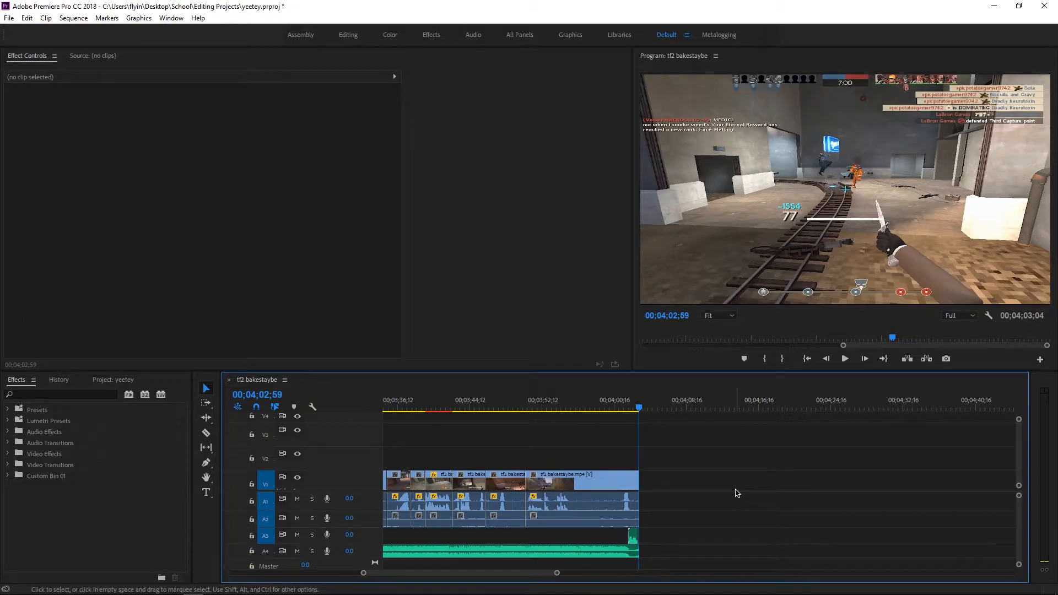
Split the final tf2 bakestaybe.mp4 clip at 00;03;57;29 with the Razor tool.
left_click(540, 408)
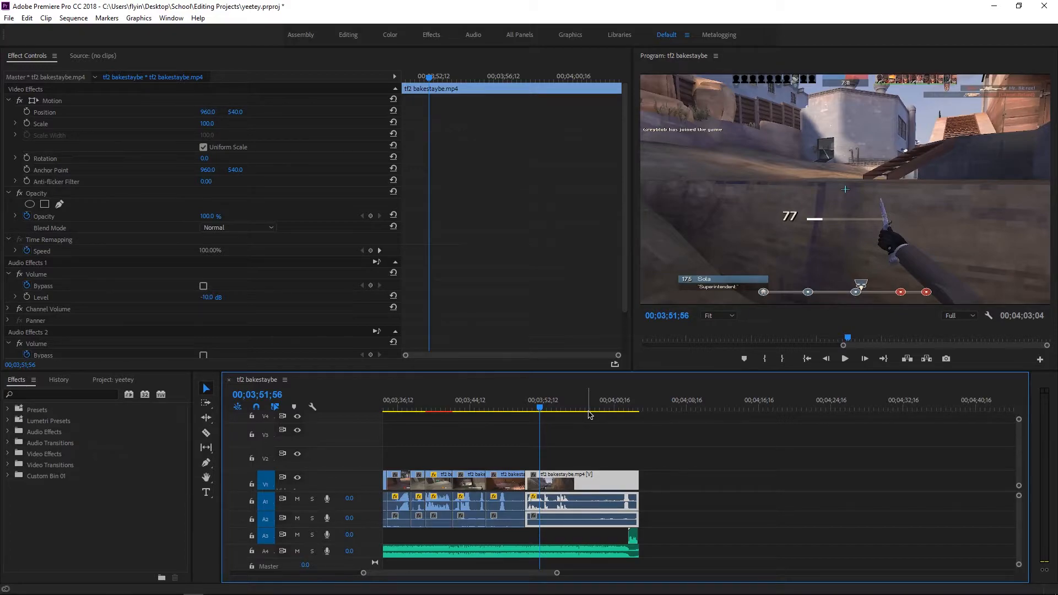
left_click_drag(618, 398, 640, 393)
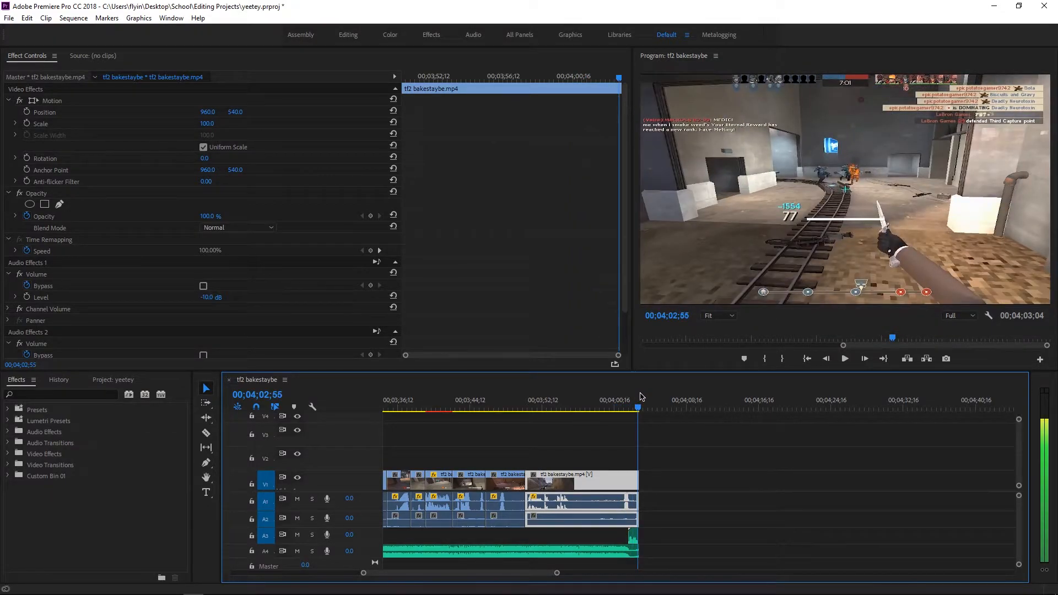
left_click_drag(642, 397, 592, 397)
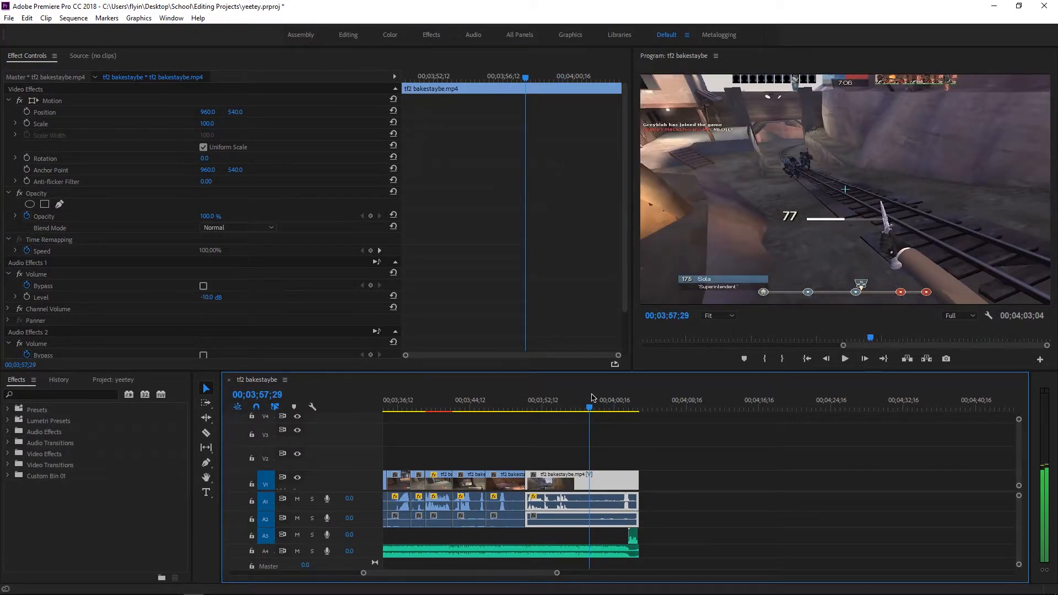
key("c")
left_click(590, 485)
key("v")
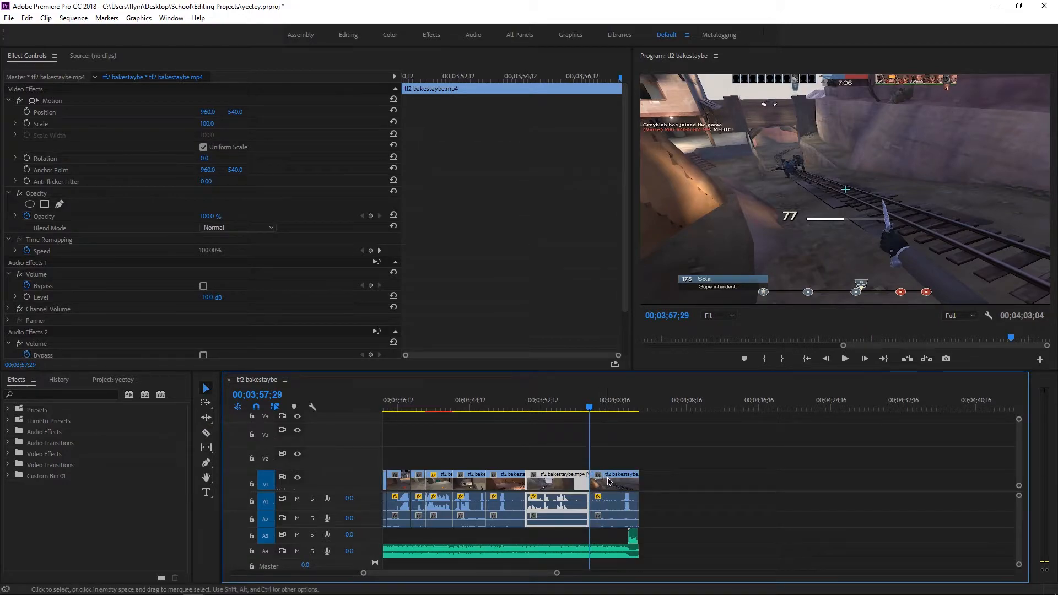
left_click(608, 480)
scroll(612, 478, "up", 5)
scroll(649, 474, "down", 3)
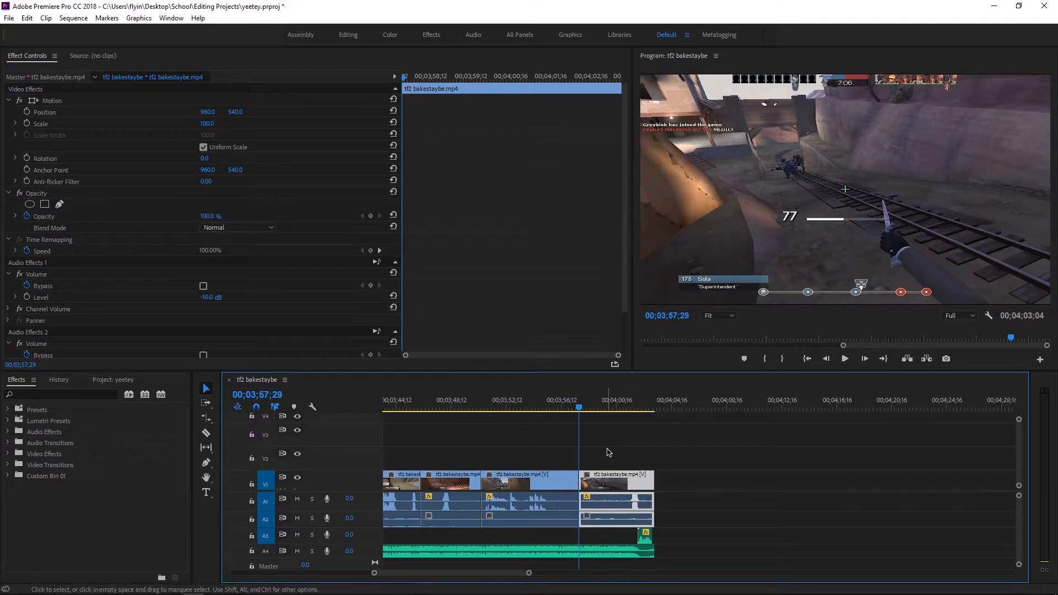
key("r")
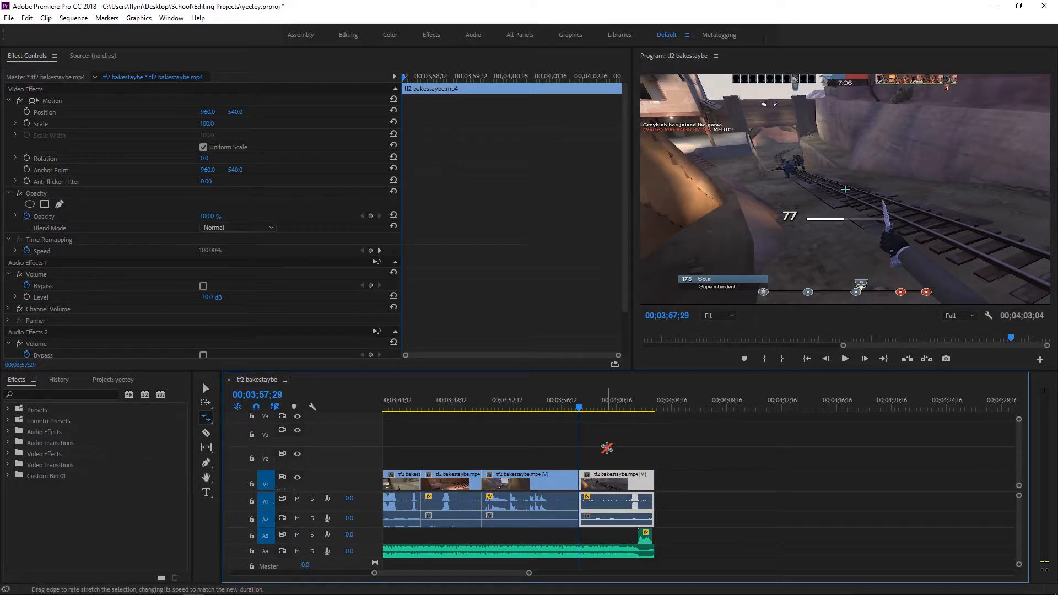
left_click(637, 458)
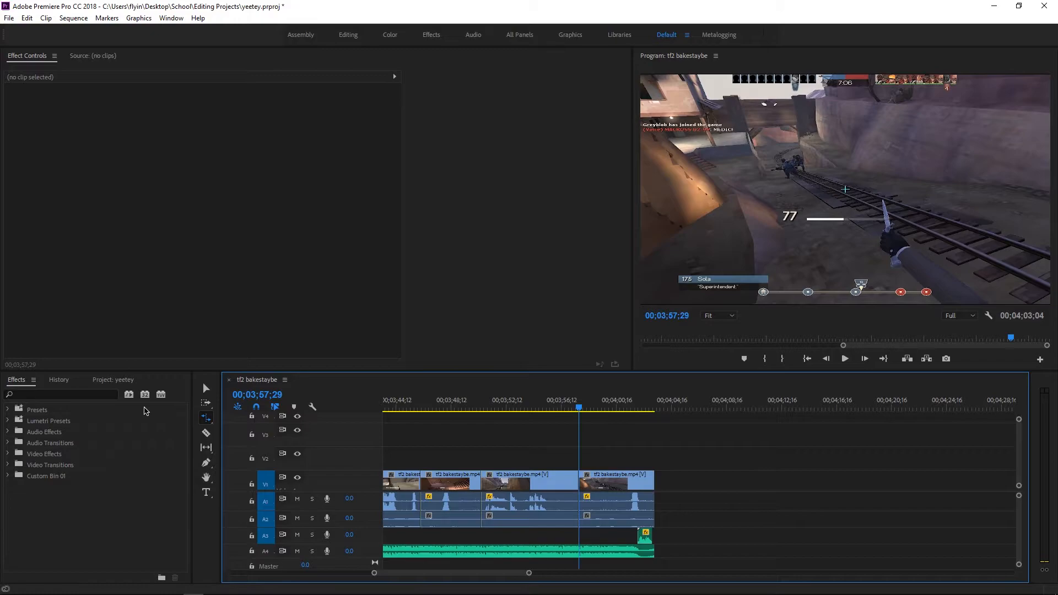
left_click(617, 494)
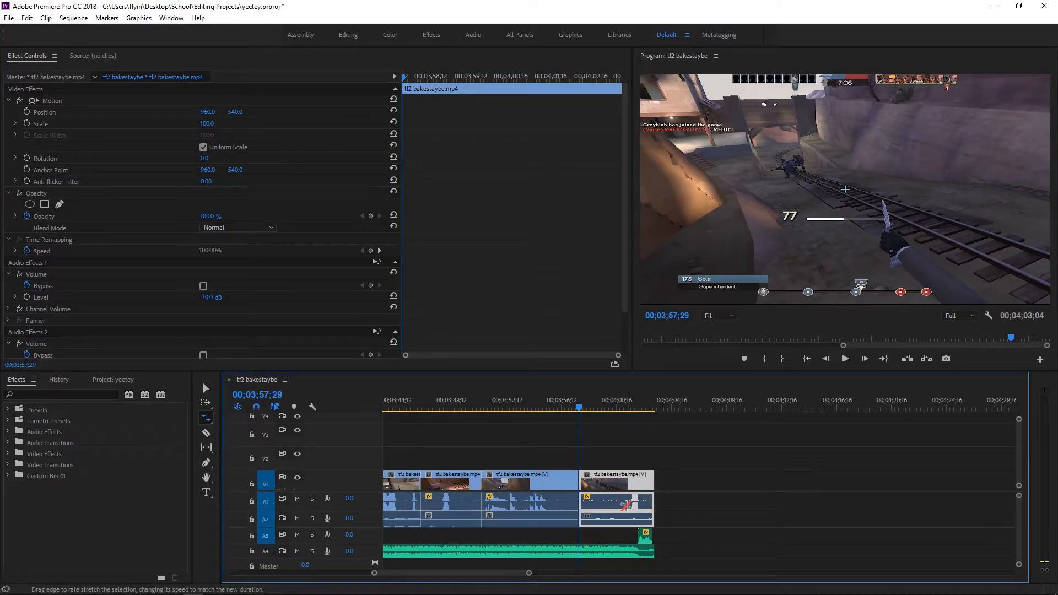
key("v")
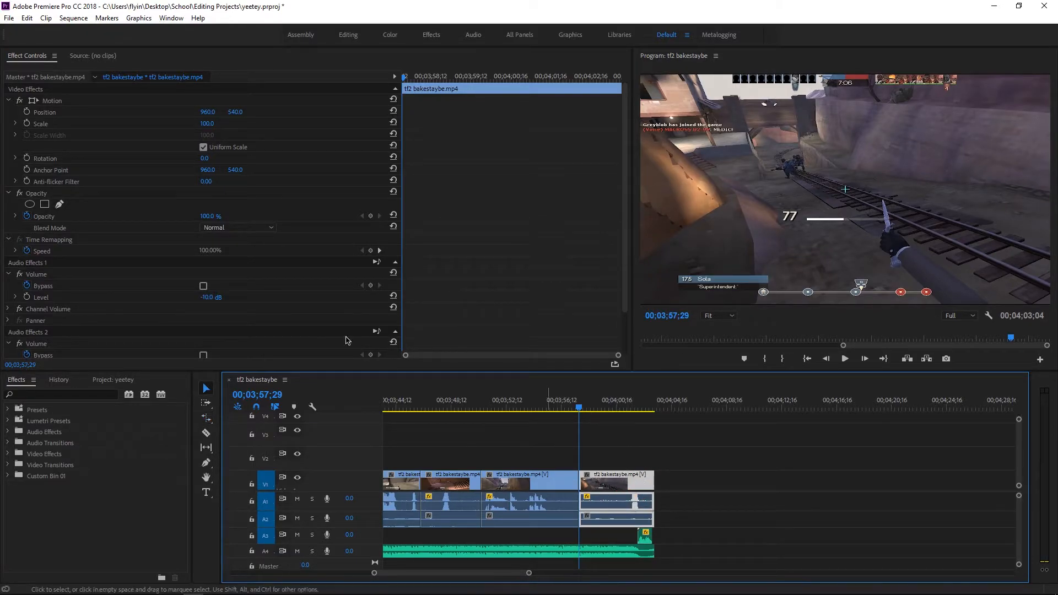
left_click(641, 456)
left_click(627, 483, "alt")
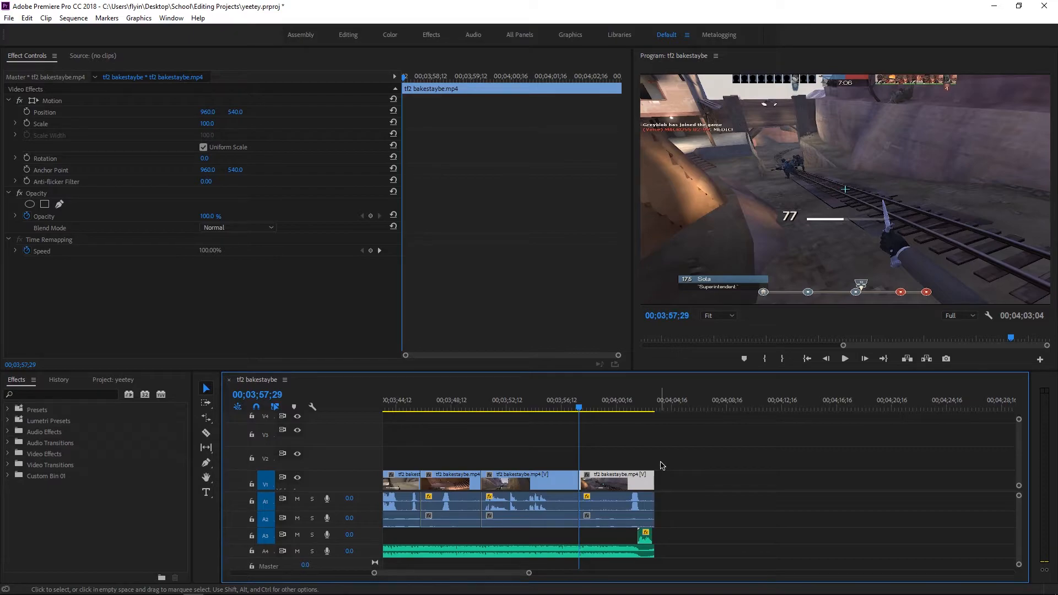
left_click(641, 449)
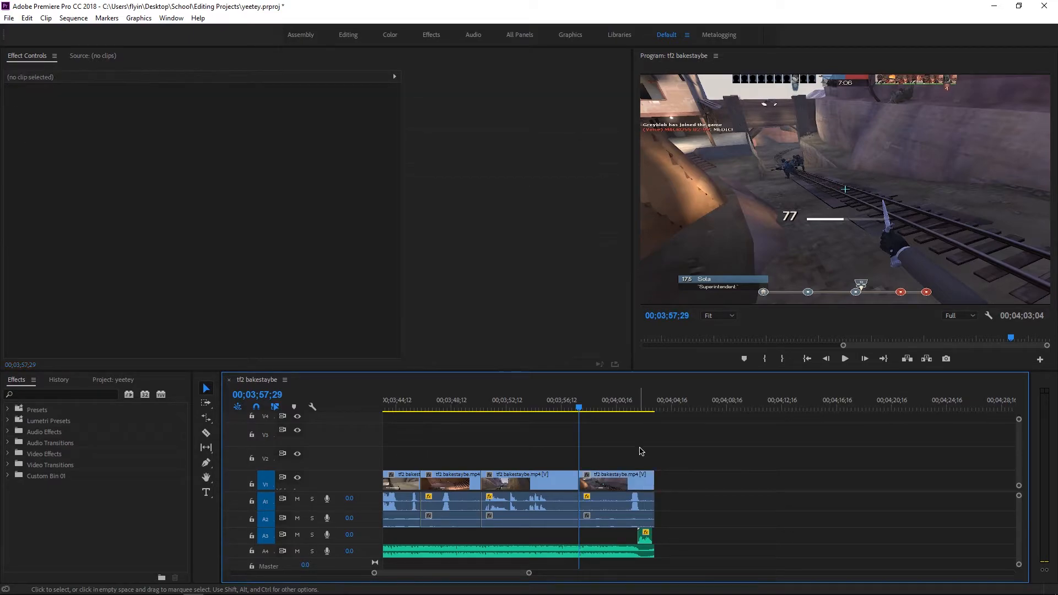
Slow the last clip and its linked audio to 54.53% speed by extending its end with the Rate Stretch tool.
left_click(609, 493)
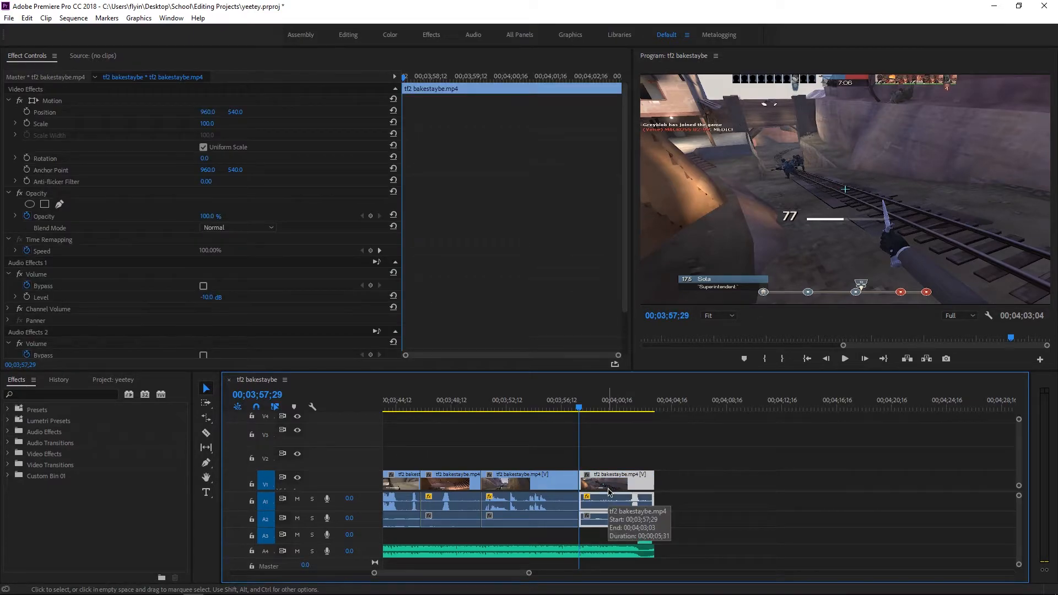
key("r")
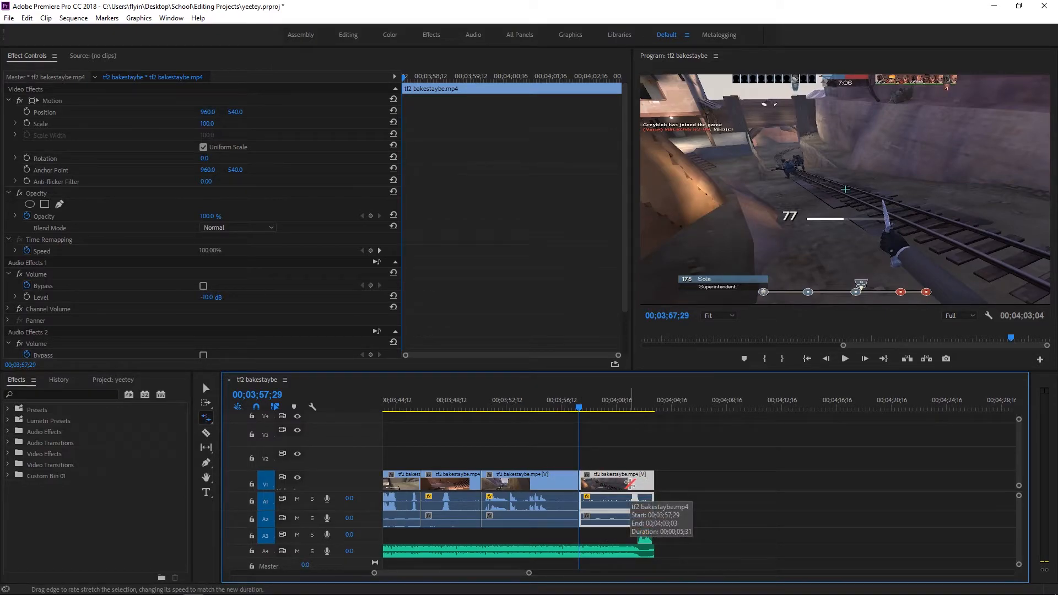
left_click_drag(652, 481, 706, 481)
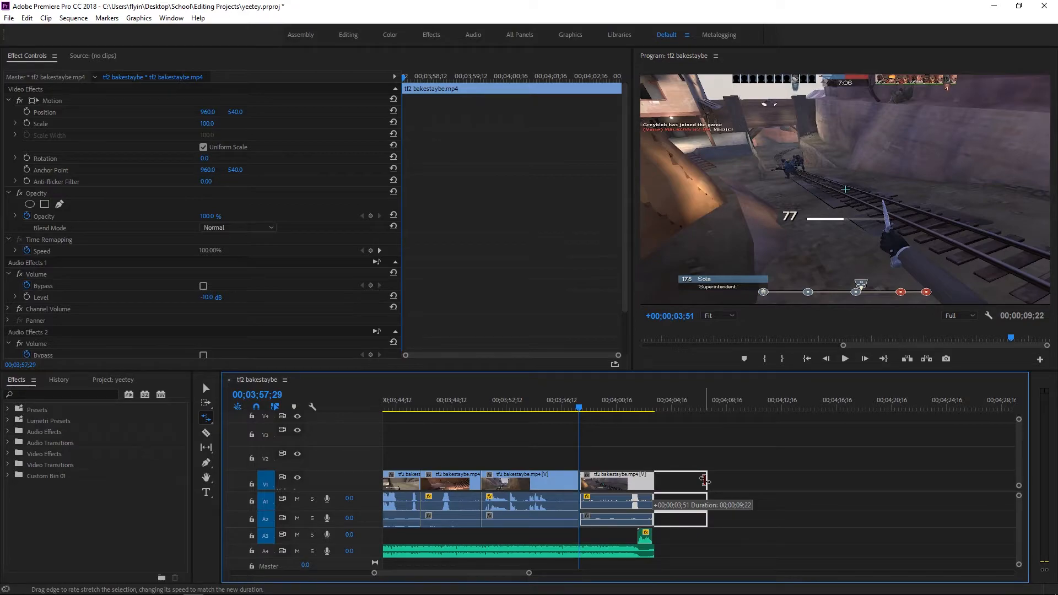
left_click_drag(706, 481, 717, 481)
Delete the short audio clip at the end of track A3.
key("v")
mouse_move(641, 537)
left_mouse_down()
mouse_move(664, 534)
mouse_move(652, 536)
left_mouse_up()
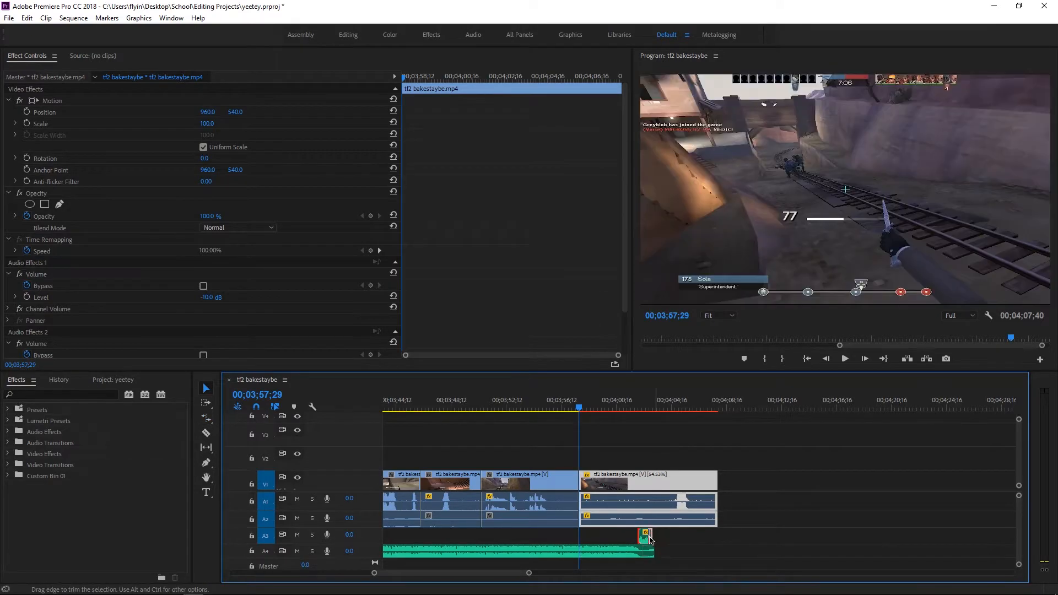
left_click(646, 536)
Play from about 00;03;55;52 to the end to preview the slowed-down last clip.
left_click(539, 396)
left_click(558, 409)
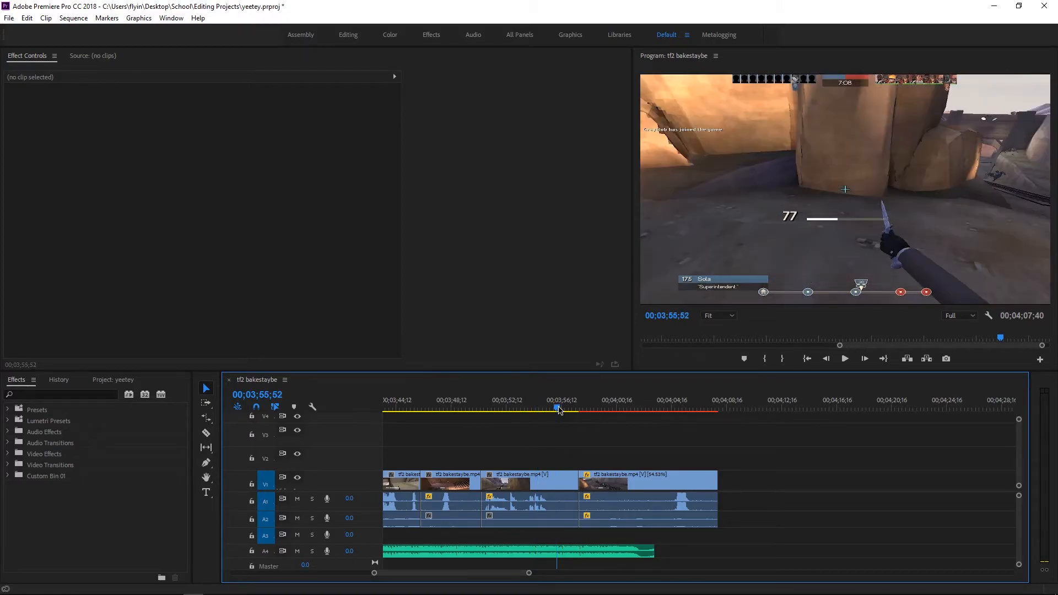
key("space")
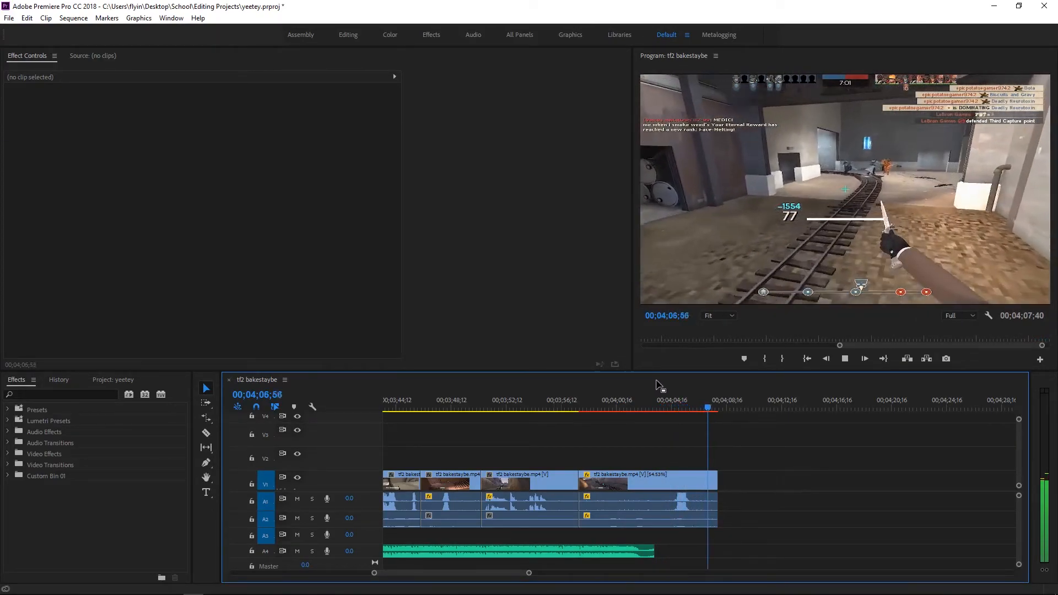
key("space")
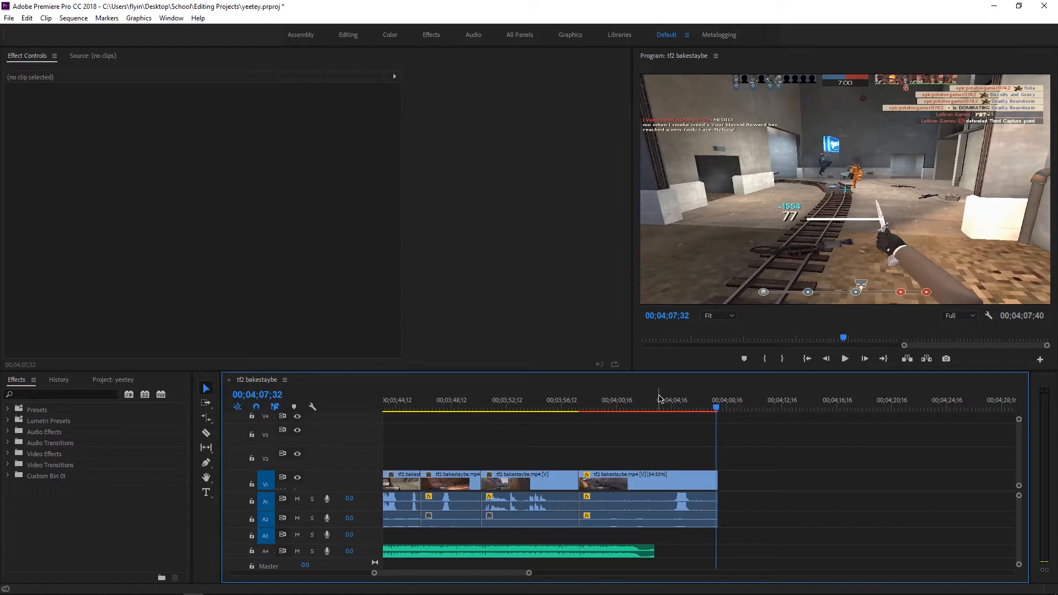
Speed up the last clip with the Rate Stretch tool by shortening it to end at about 00;04;01.
left_click(584, 552)
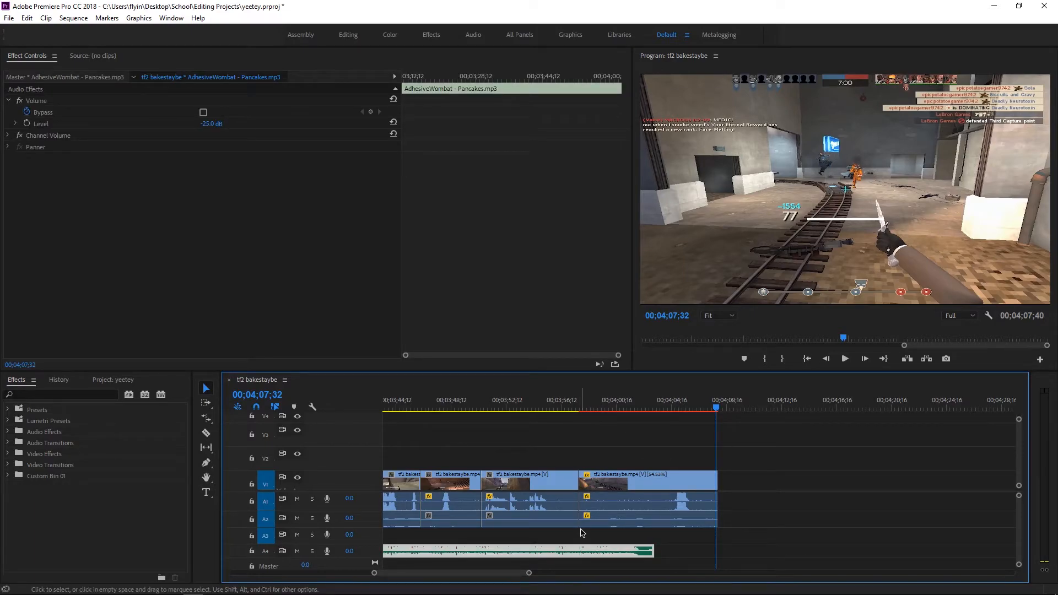
left_click(605, 481)
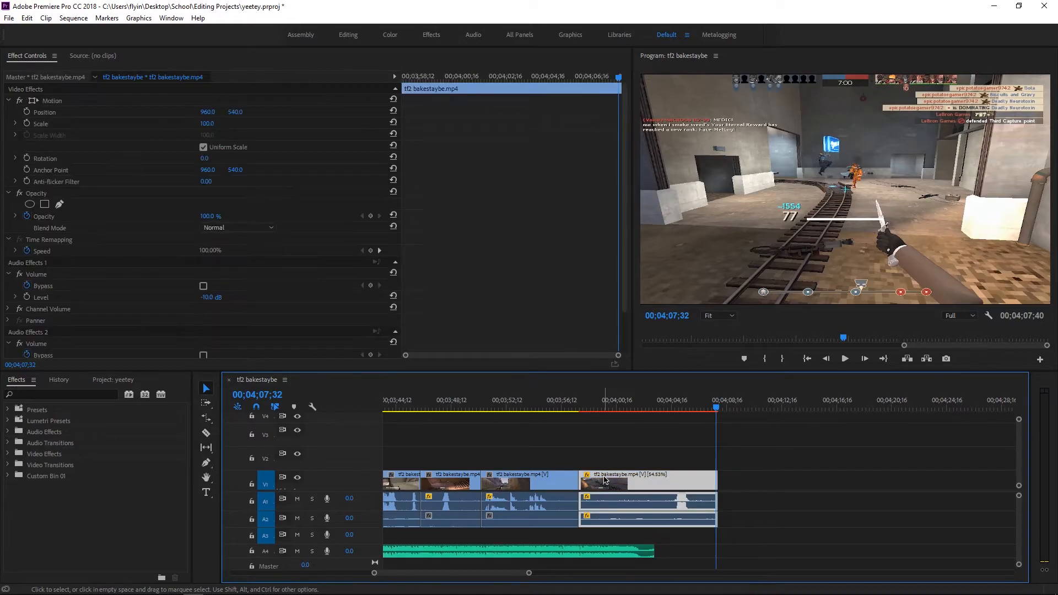
left_click(586, 408)
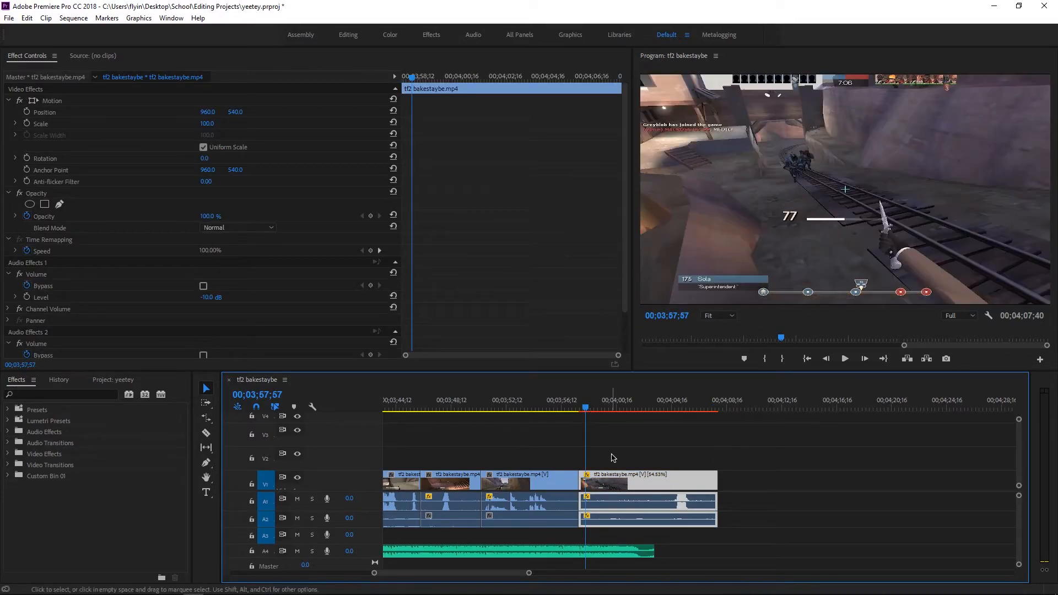
left_click(208, 419)
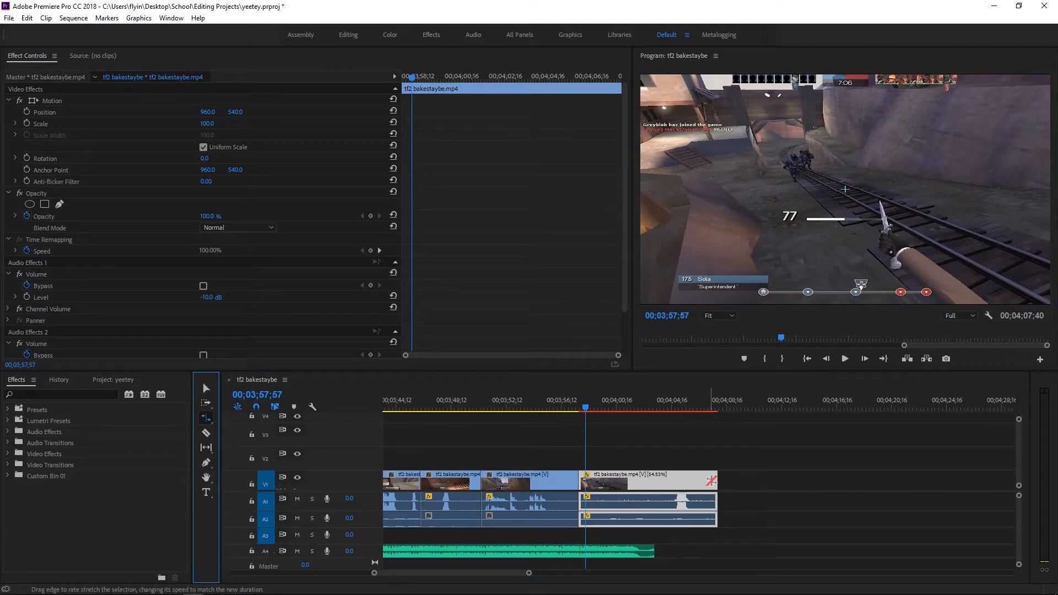
left_click(686, 483)
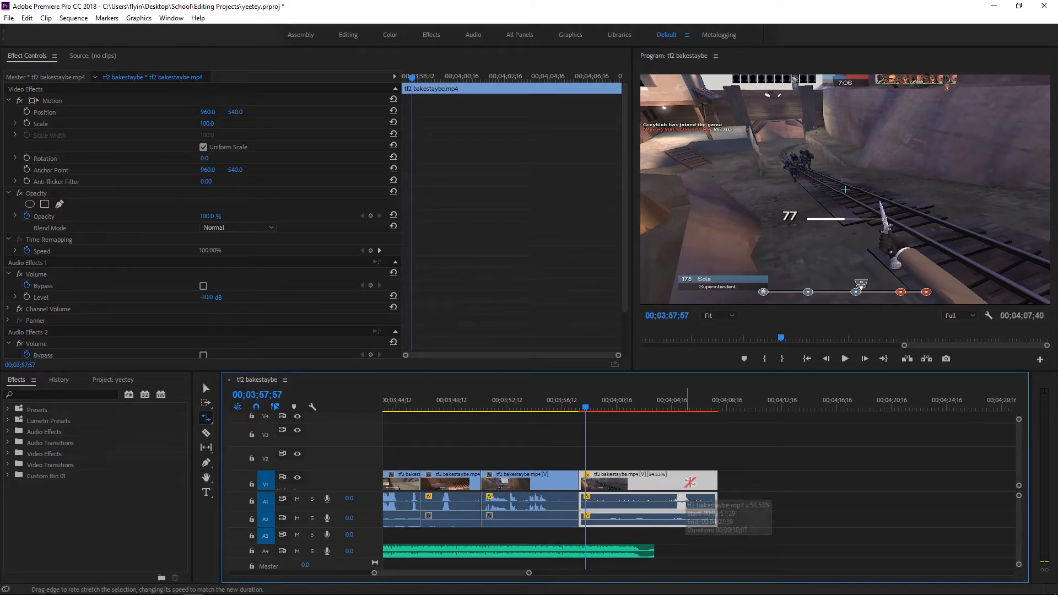
left_click_drag(716, 480, 631, 481)
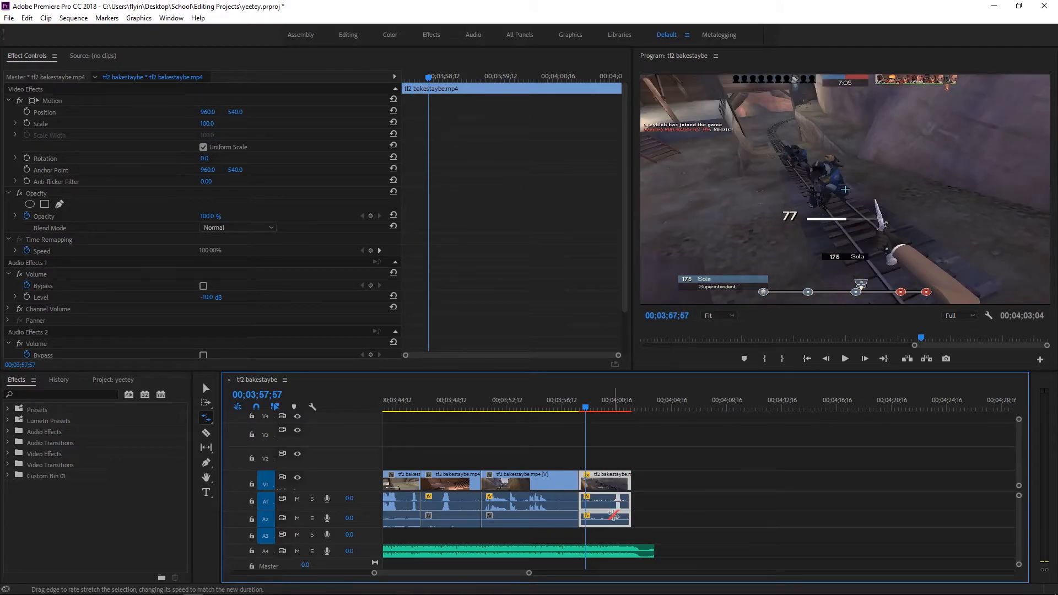
Play from about 00;03;54;47 through the sped-up last clip to preview its new speed.
key("v")
left_click(543, 407)
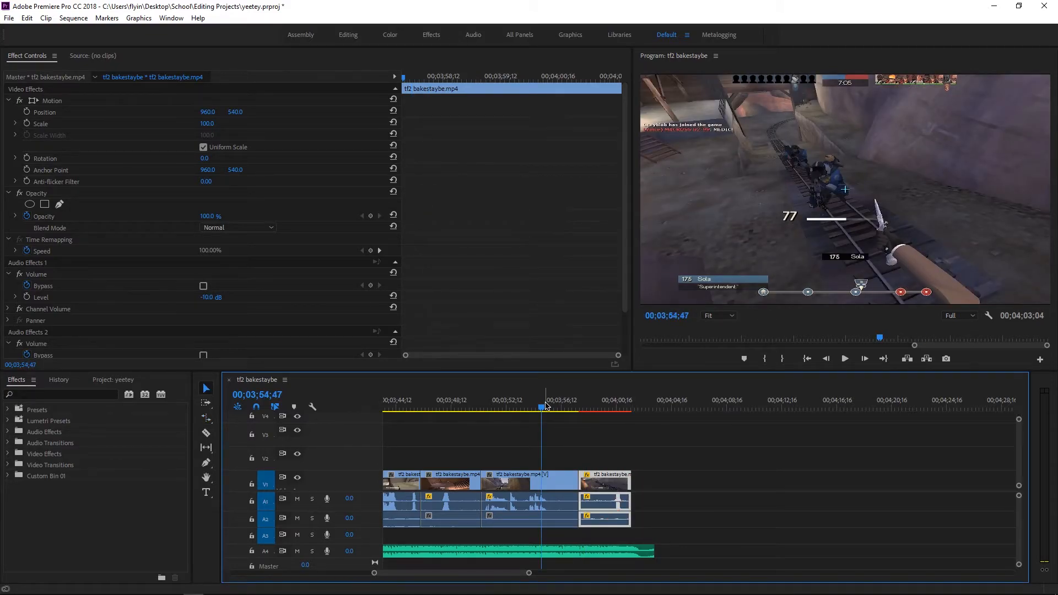
key("space")
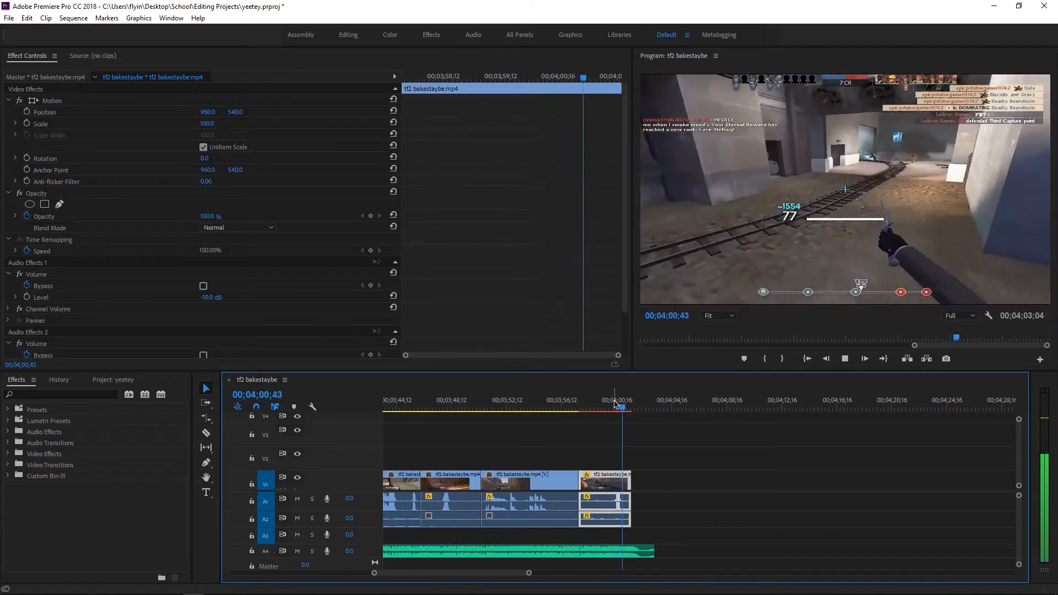
key("space")
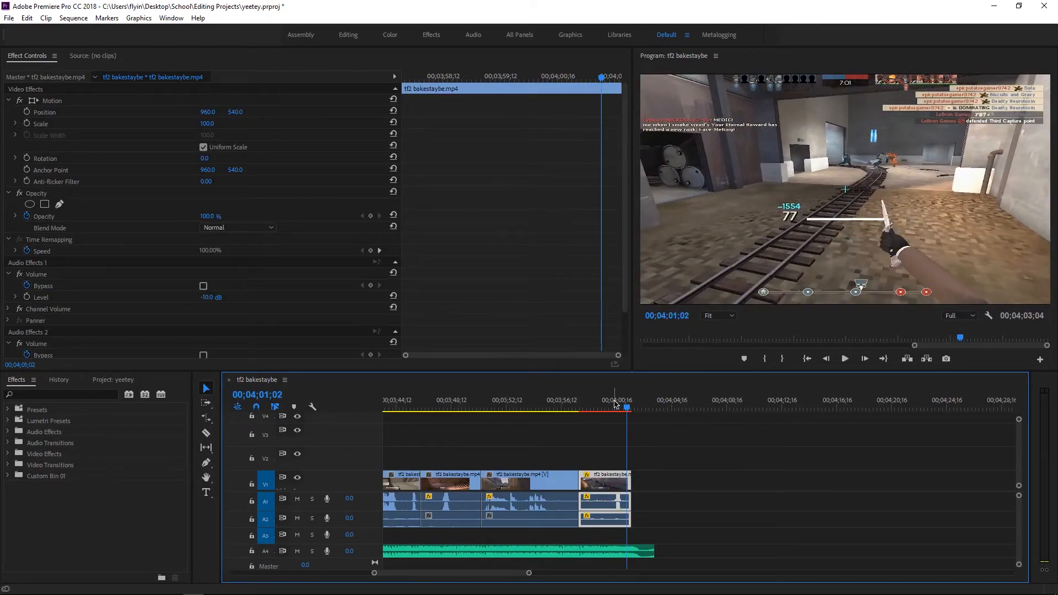